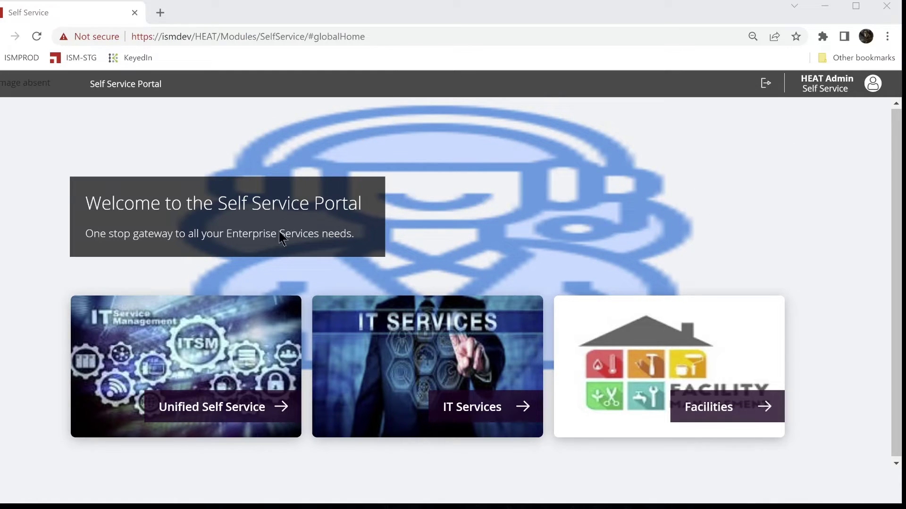
From Unified Self Service, change the role from HEAT Admin to Self Service and confirm.
left_click(241, 367)
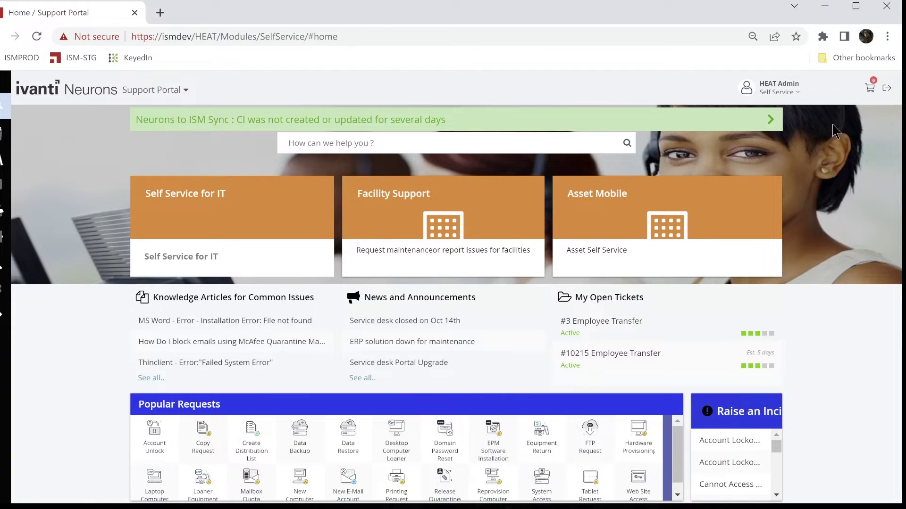
left_click(780, 94)
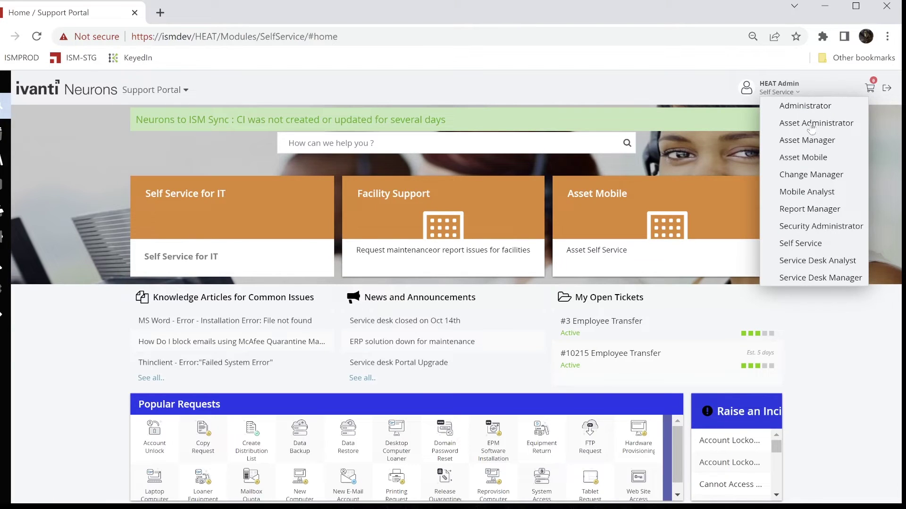
left_click(804, 244)
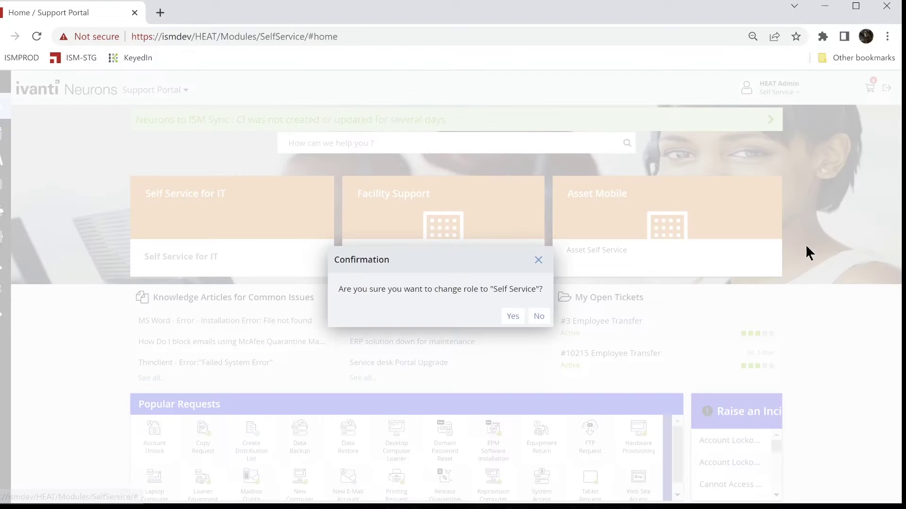
left_click(513, 317)
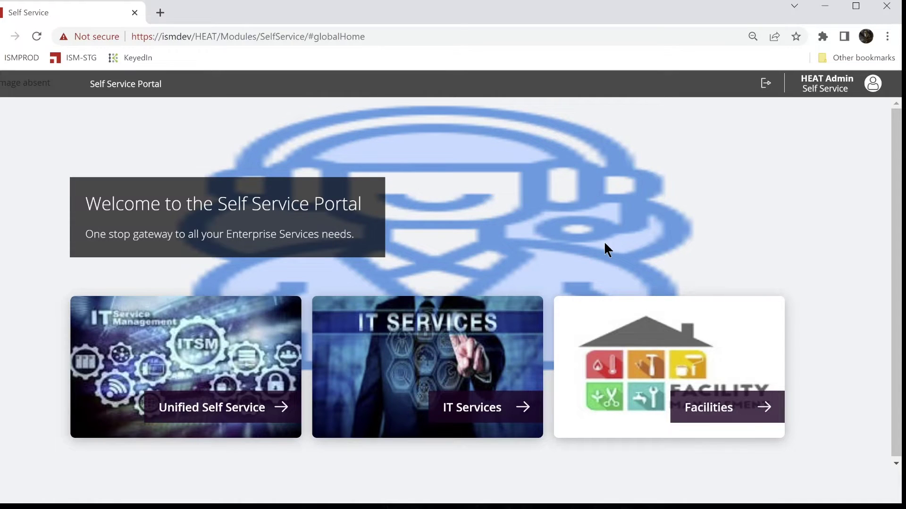
Open Unified Self Service and switch the role to Administrator.
left_click(239, 339)
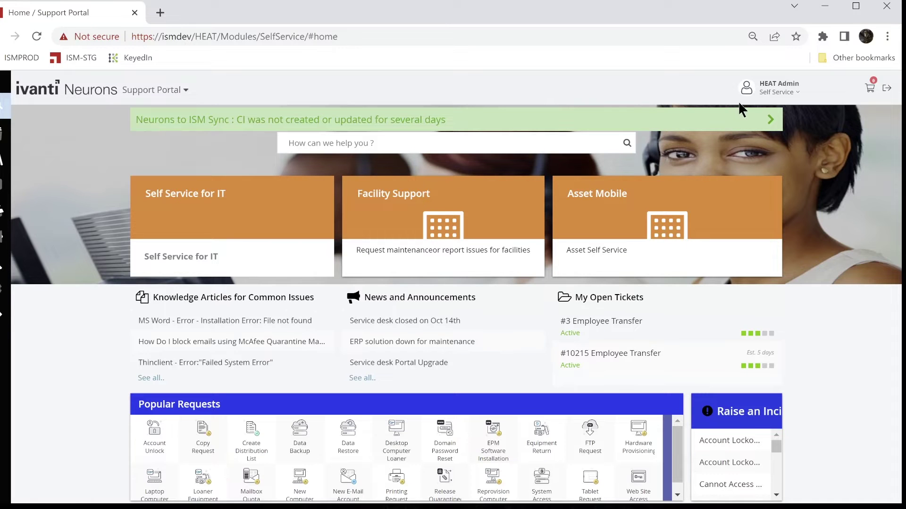
left_click(773, 94)
left_click(793, 107)
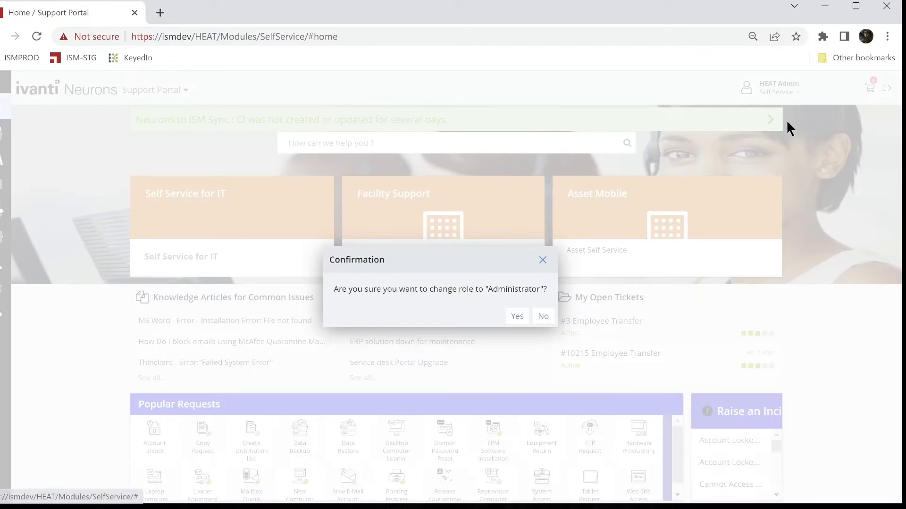
left_click(517, 317)
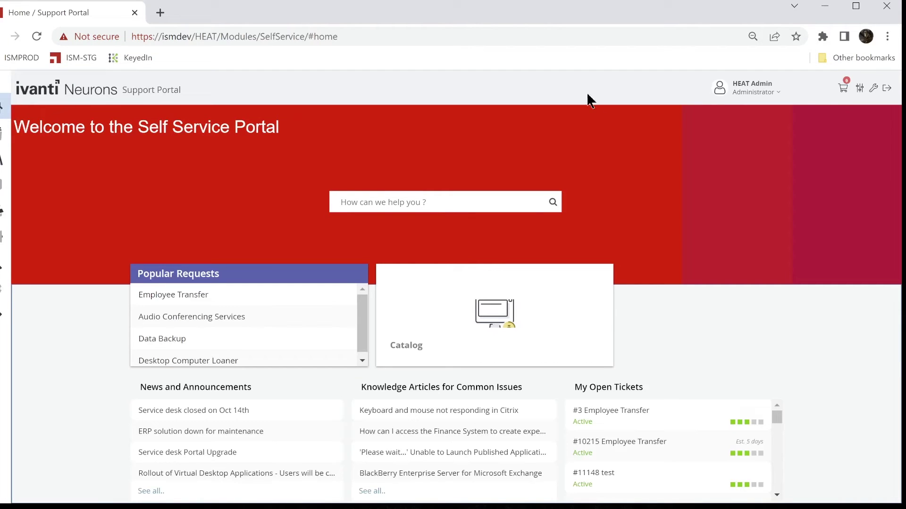
Load the Self Service role's layout in the portal designer and open the configuration console.
left_click(860, 88)
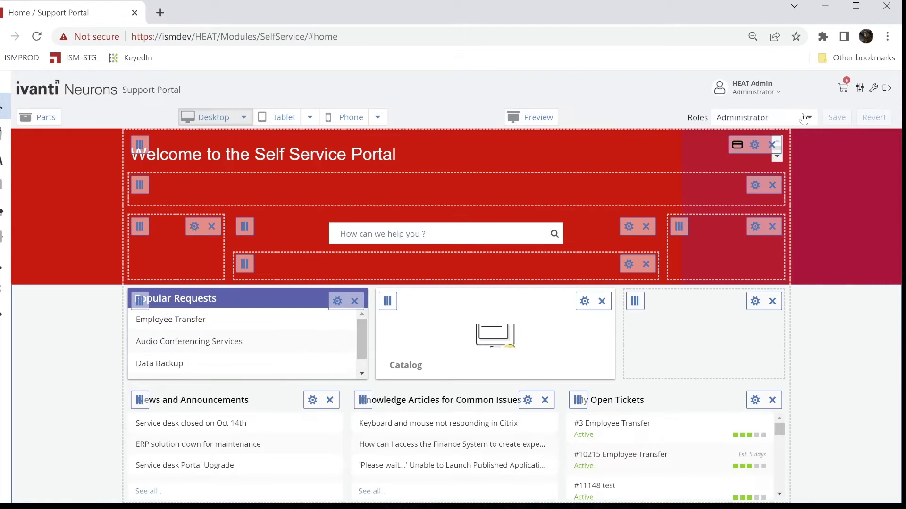
left_click(810, 118)
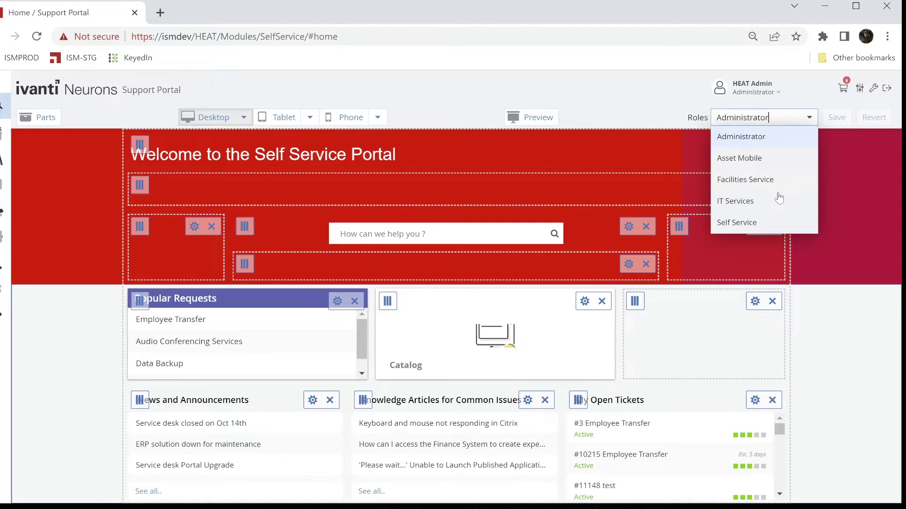
left_click(764, 226)
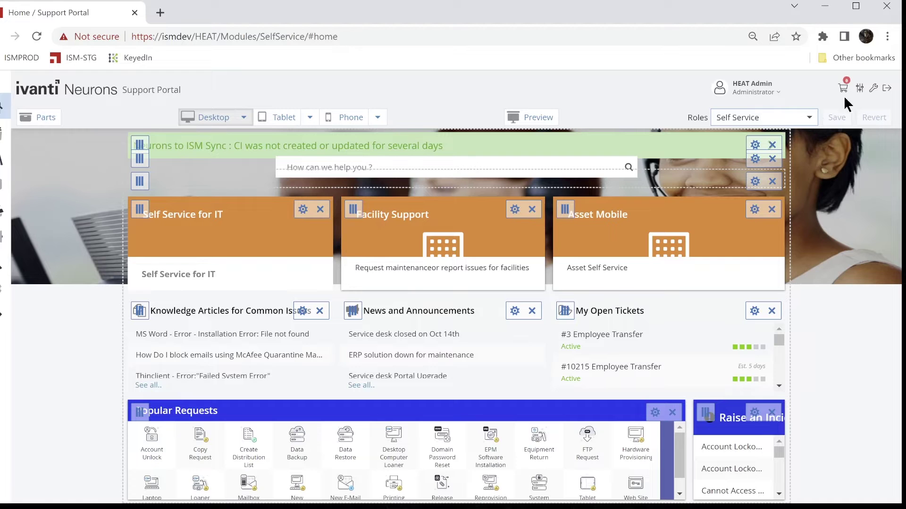
left_click(873, 90)
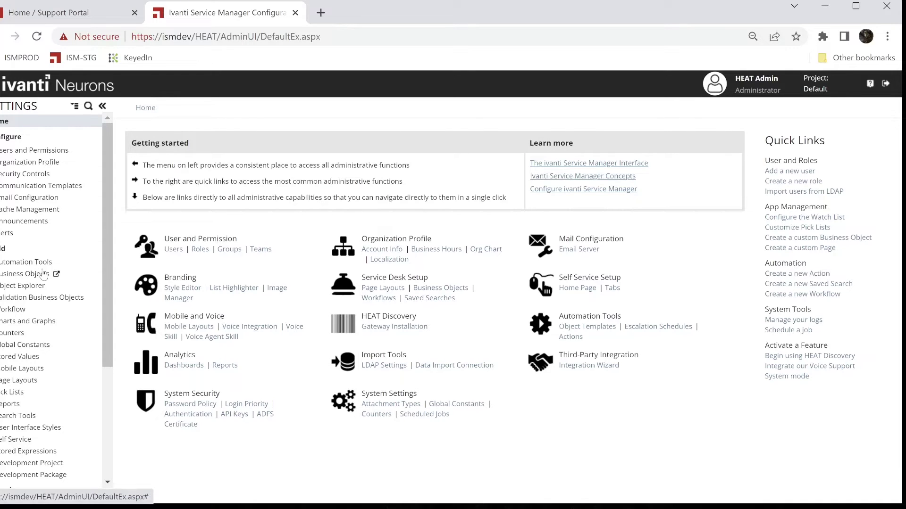
Turn off Enterprise Self Service Welcome Page on the SelfServiceMobile role and save it.
left_click(34, 151)
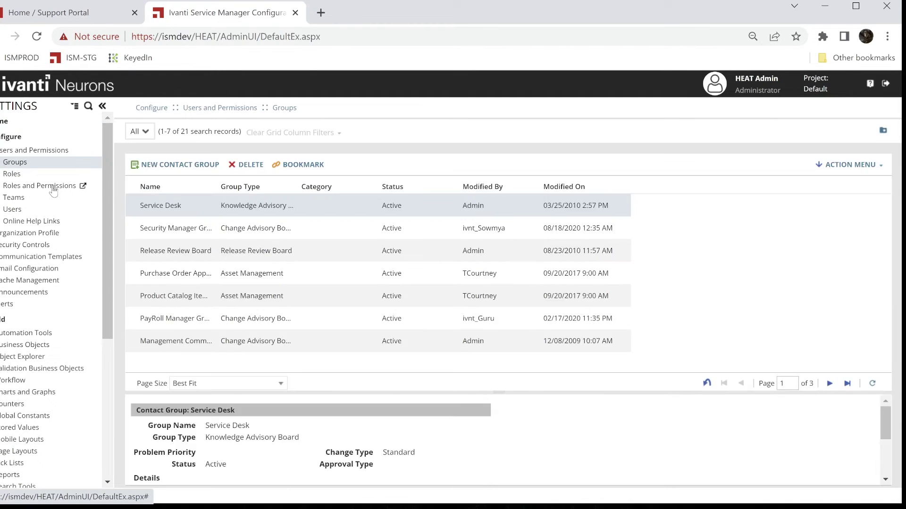
left_click(67, 185)
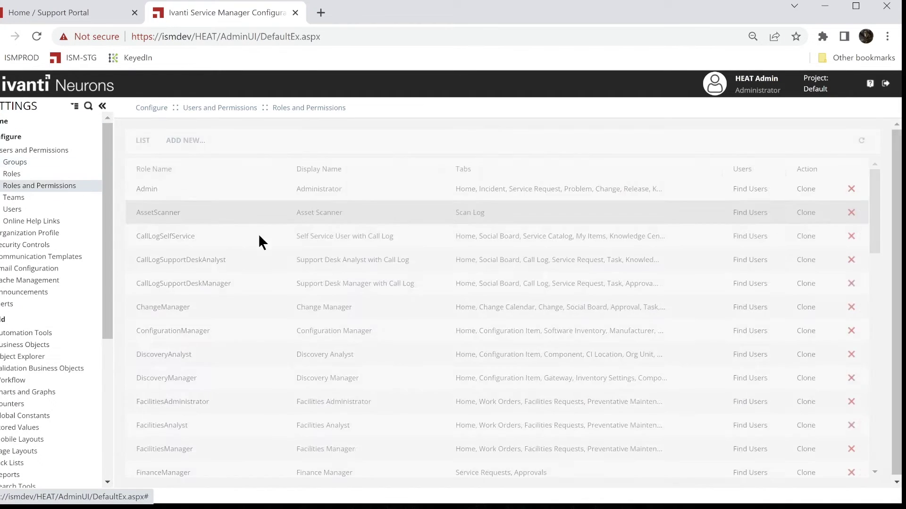
scroll(304, 292, "down", 20)
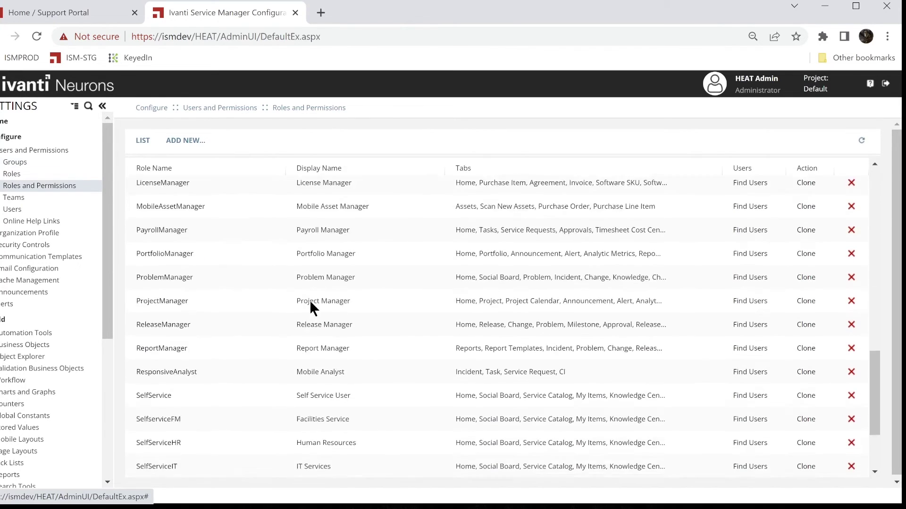
scroll(310, 300, "down", 3)
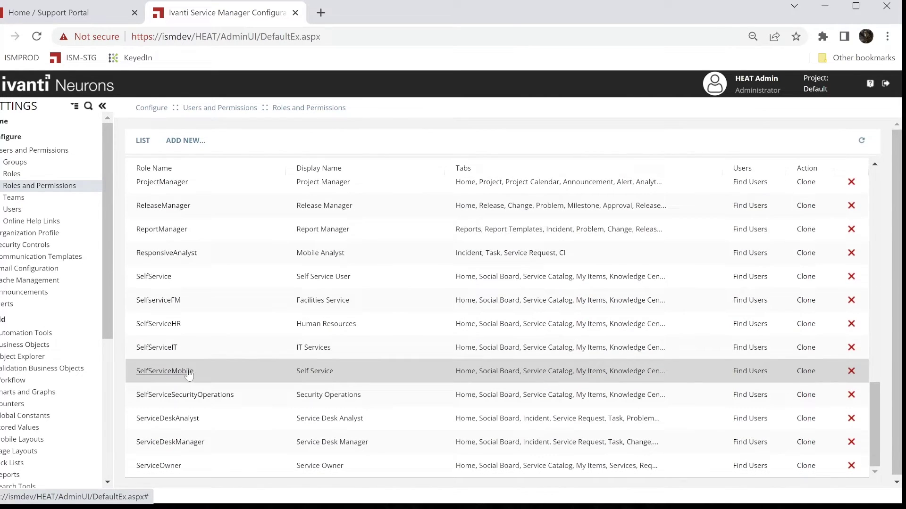
left_click(164, 372)
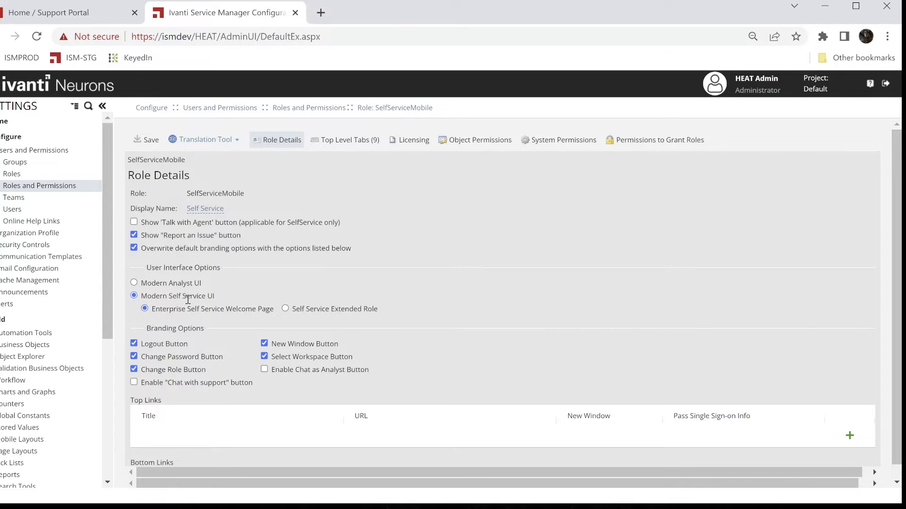
left_click(144, 309)
left_click(154, 144)
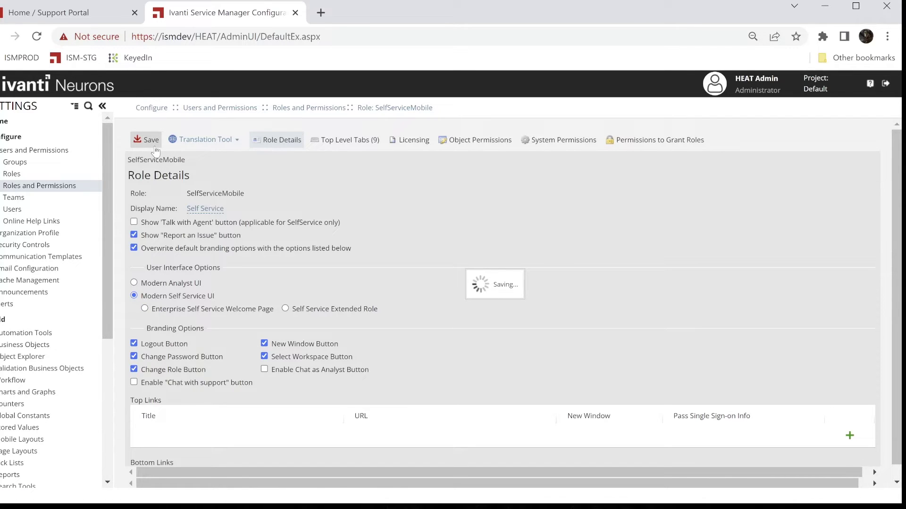
left_click(74, 11)
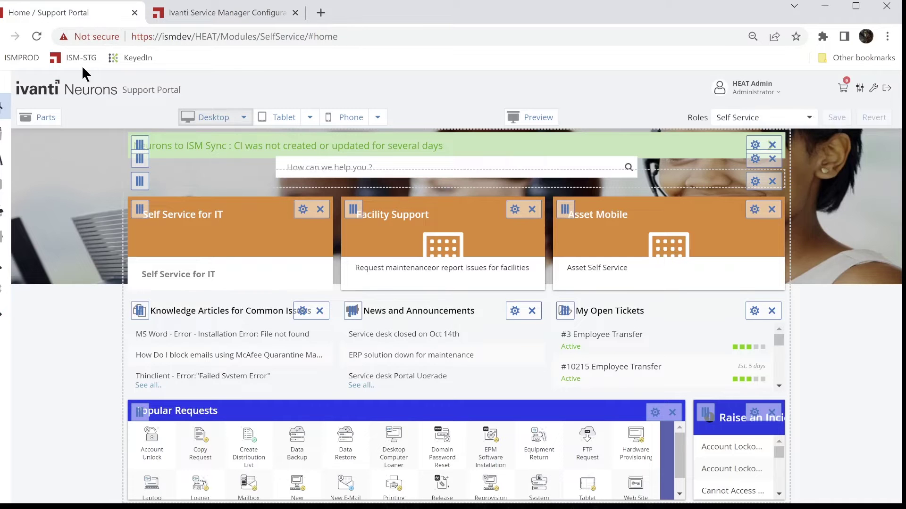
Reload the portal, switch to the Self Service role, and open the Facility Support portal.
left_click(37, 37)
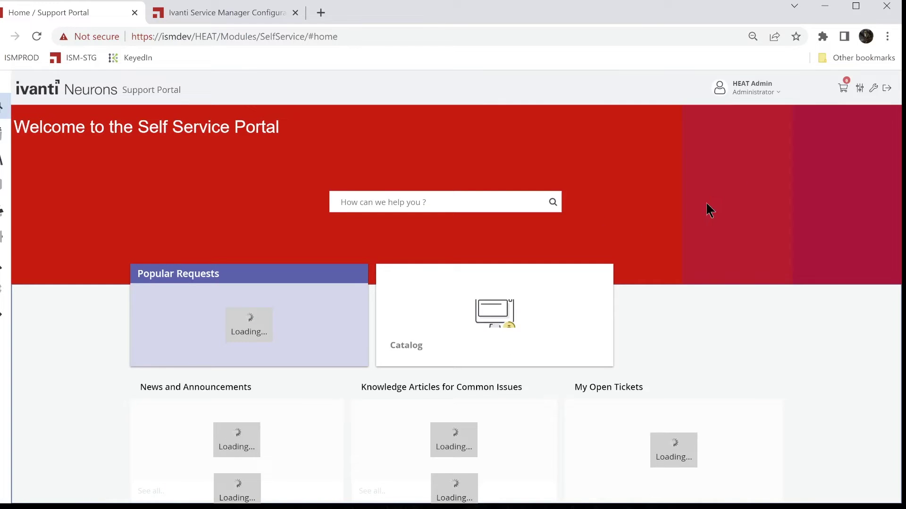
left_click(760, 93)
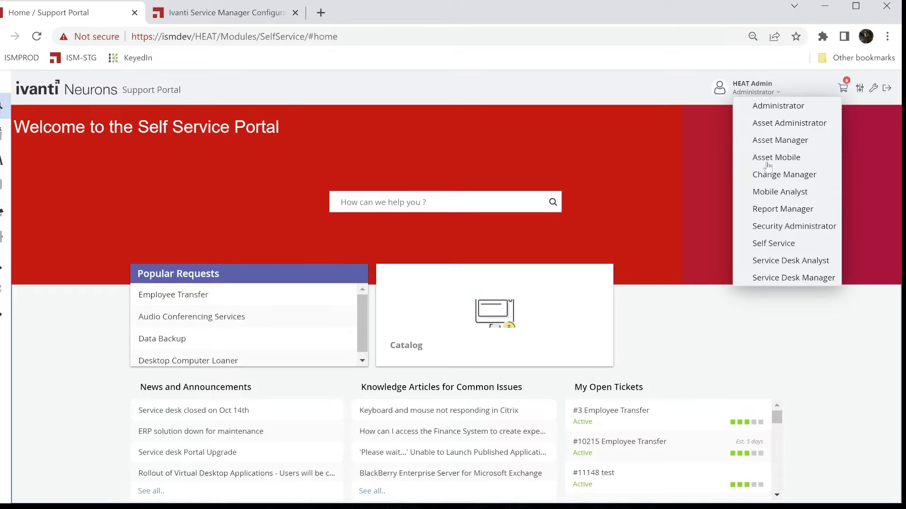
left_click(774, 244)
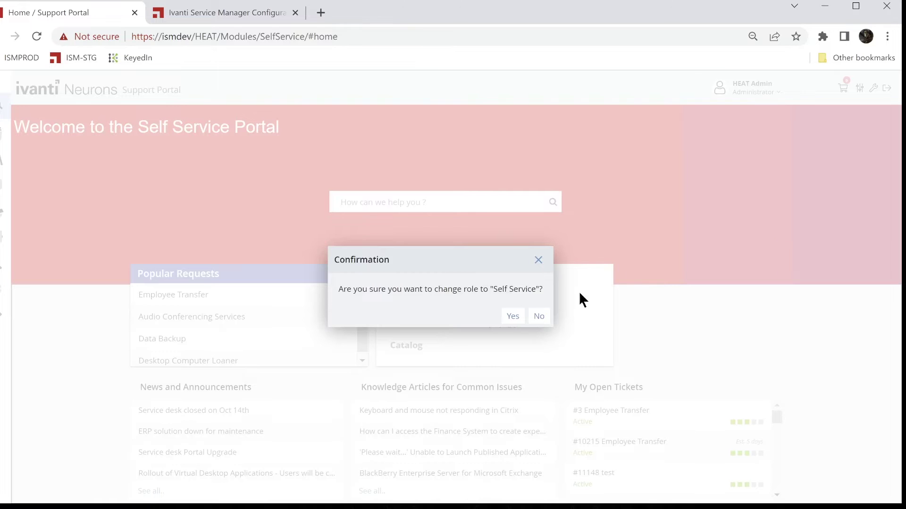
left_click(513, 317)
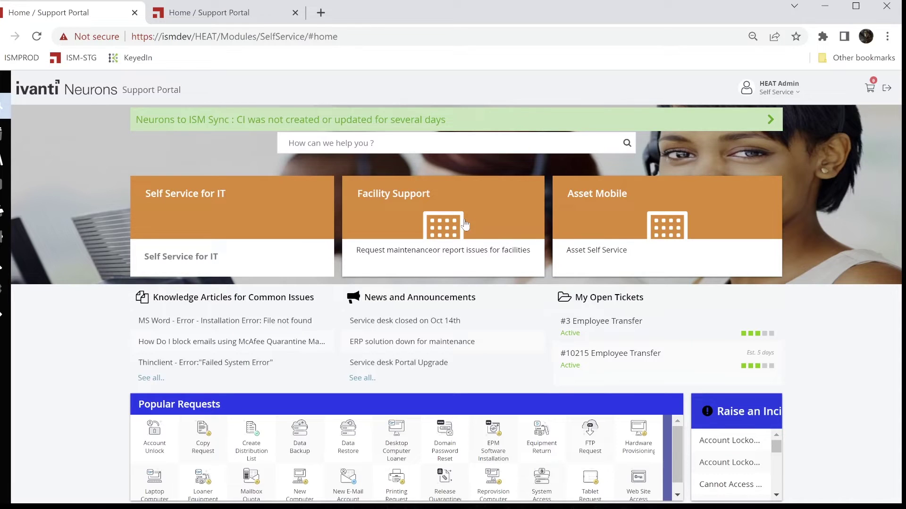
left_click(441, 204)
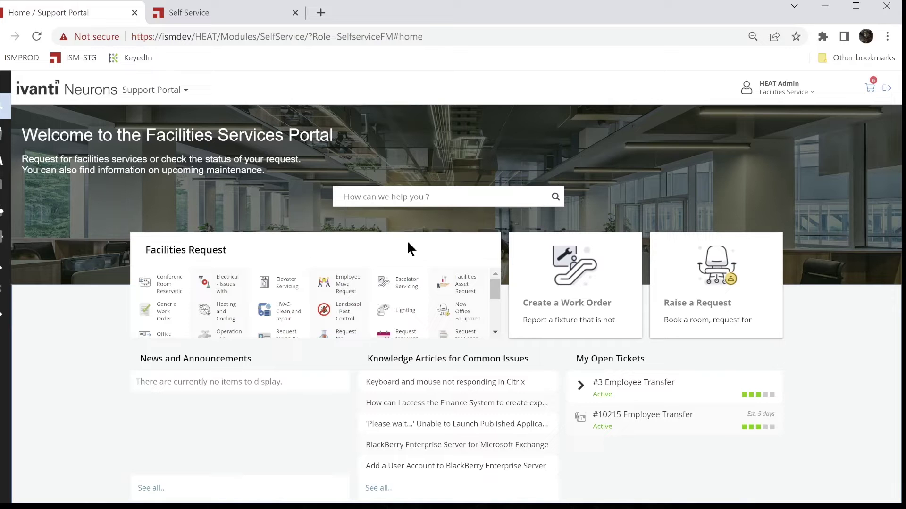
Switch to the Self Service role and open the Self Service for IT portal.
left_click(795, 92)
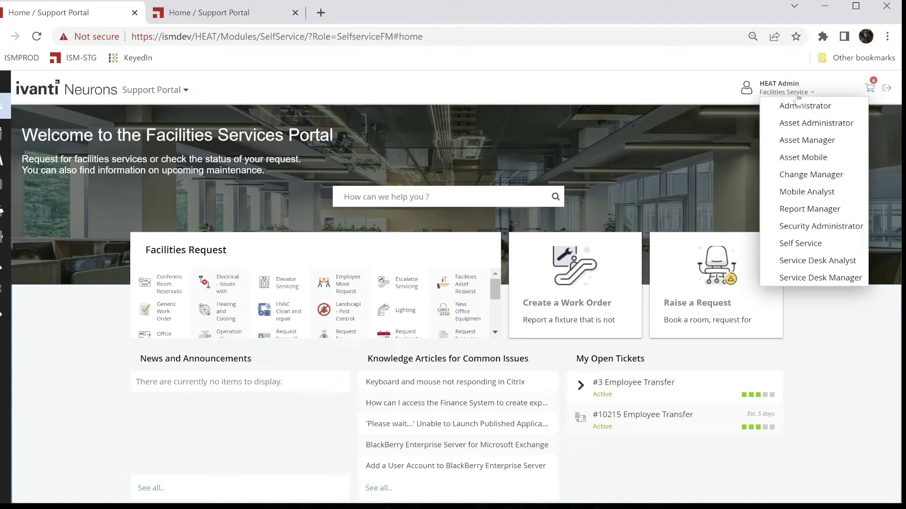
left_click(810, 246)
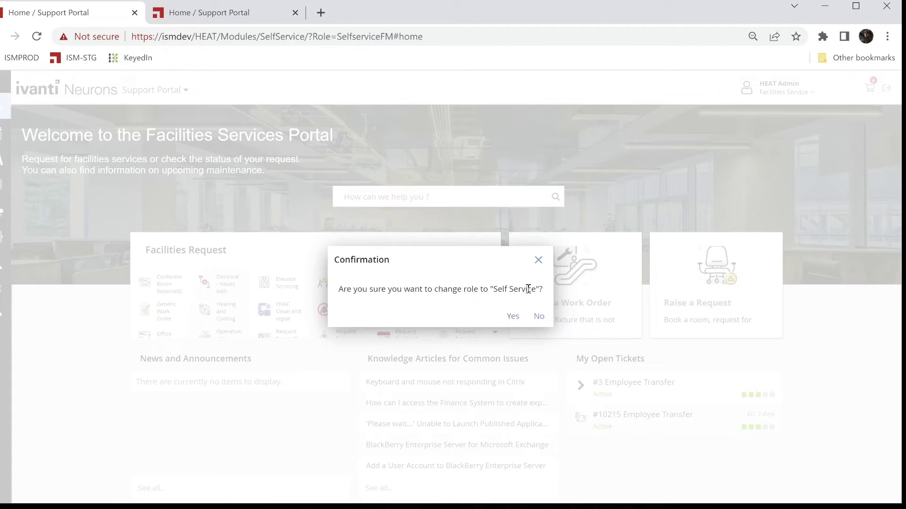
left_click(513, 317)
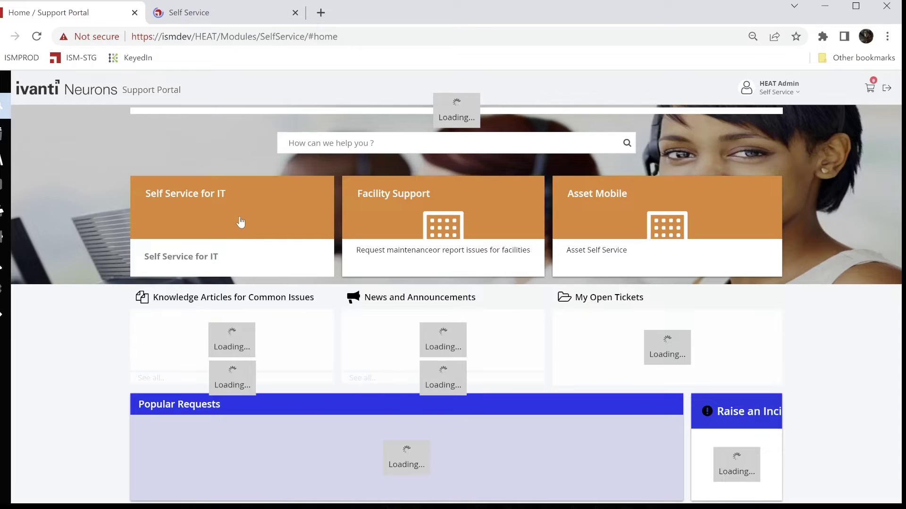
left_click(256, 235)
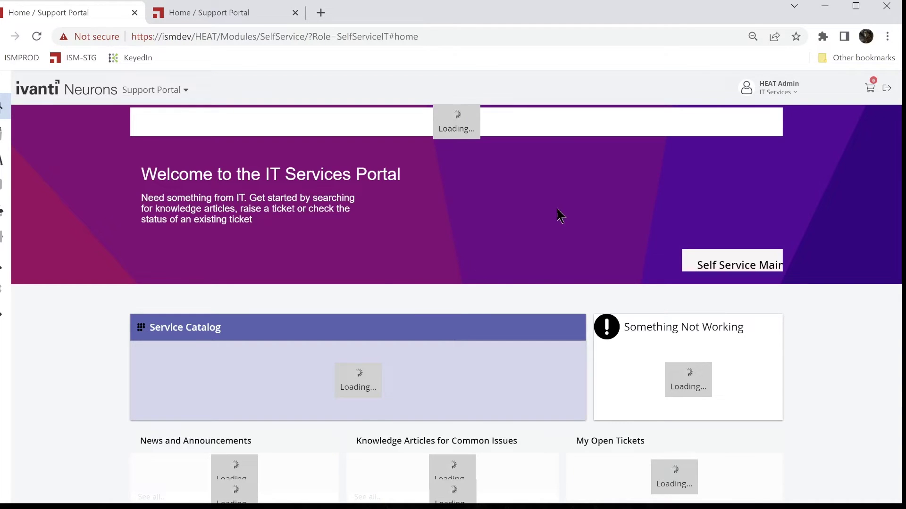
Change the role to Administrator and confirm.
left_click(783, 98)
left_click(788, 104)
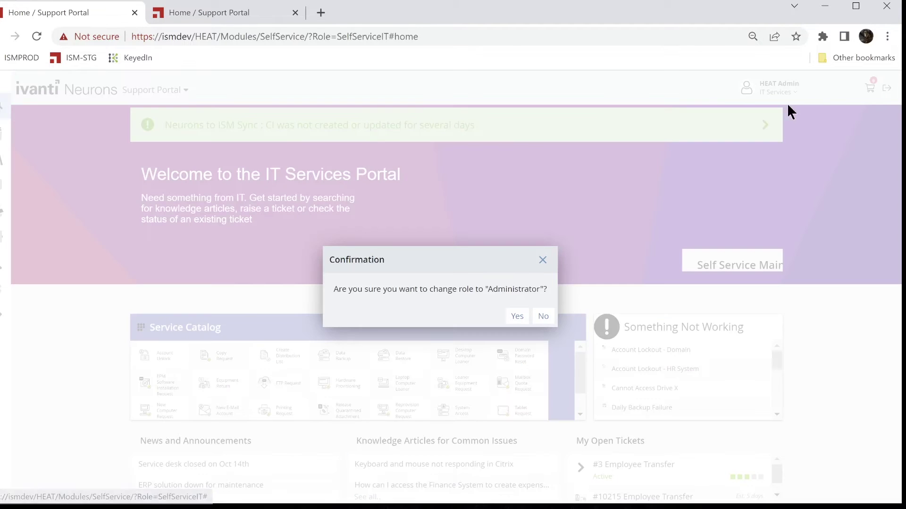
left_click(519, 316)
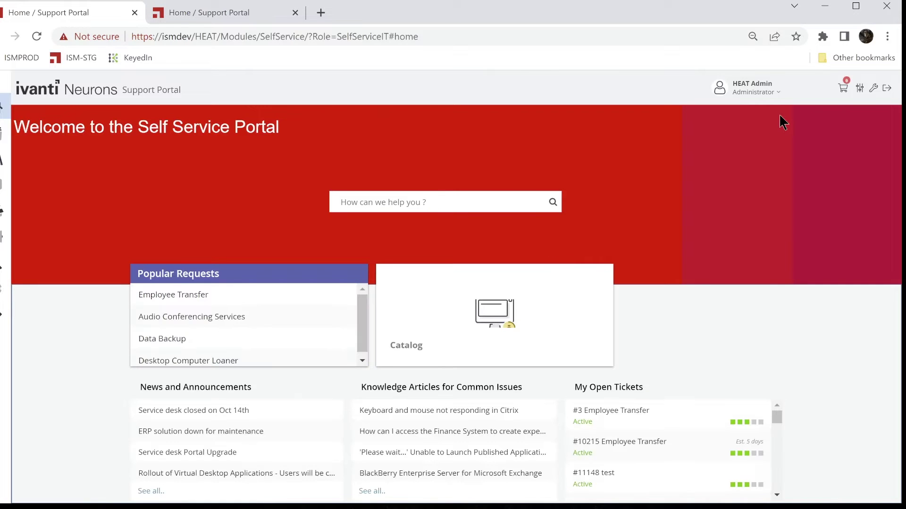
Open the portal layout editor for the Self Service role.
left_click(860, 90)
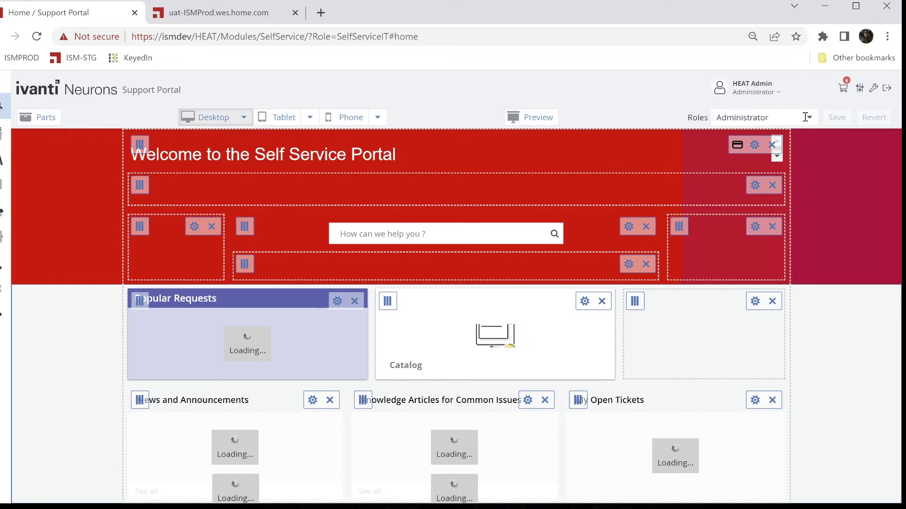
left_click(808, 119)
left_click(760, 223)
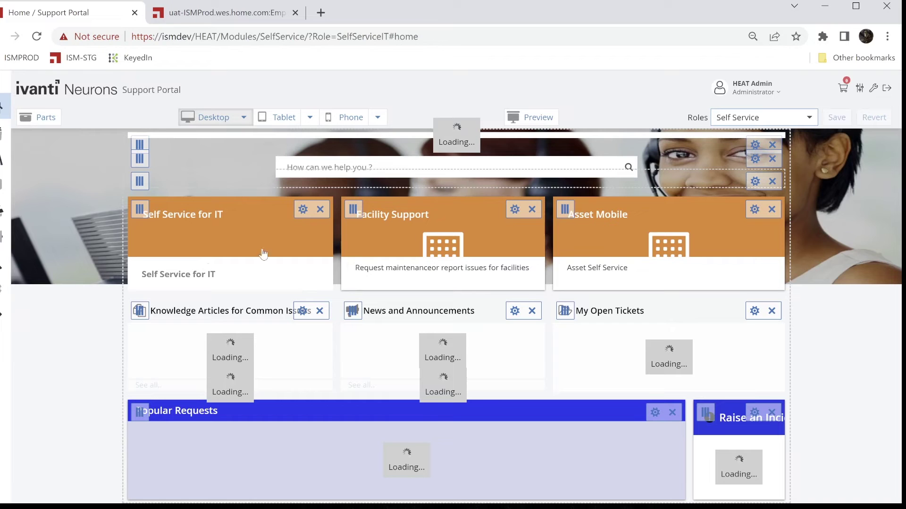
Review the click-action URLs of the Self Service for IT and Facility Support cards, cancelling each.
left_click(304, 215)
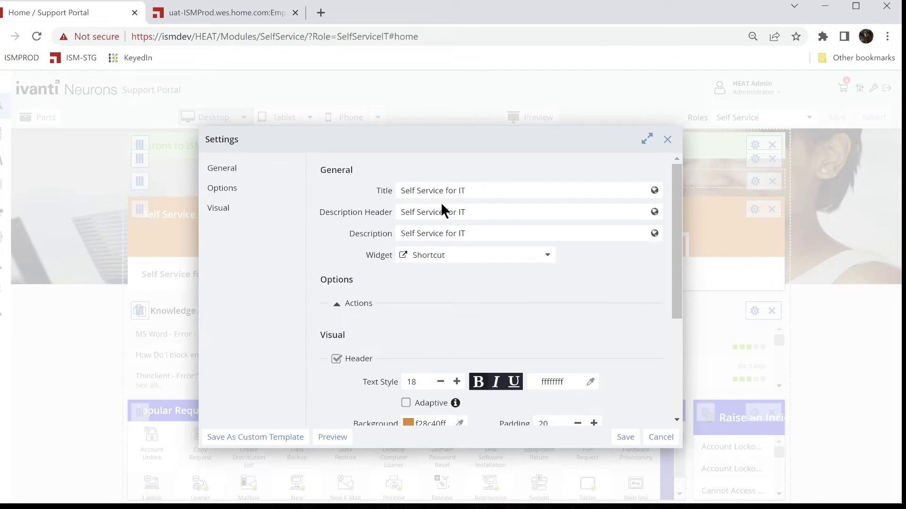
left_click(357, 304)
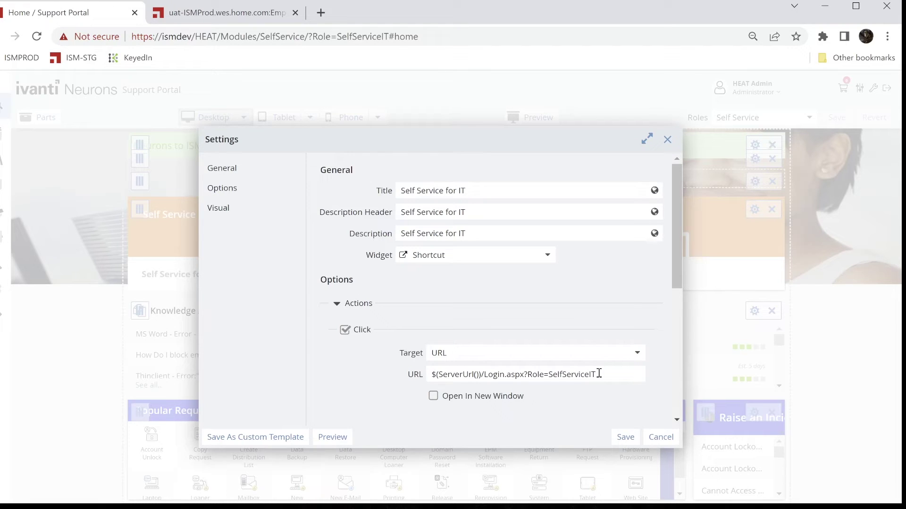
left_click(661, 437)
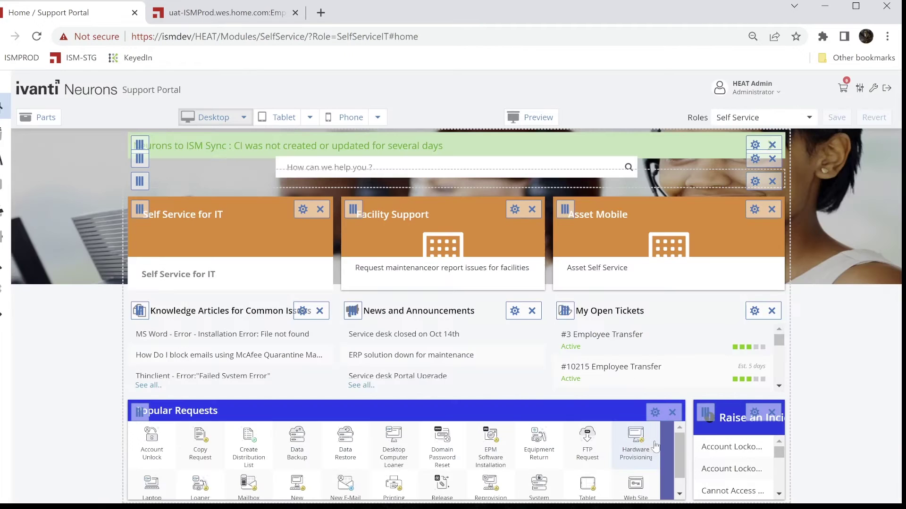
left_click(514, 210)
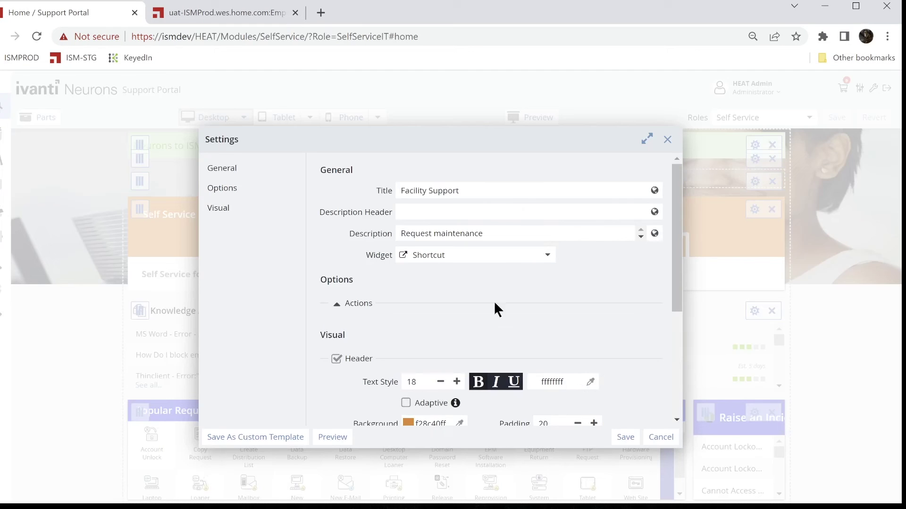
left_click(351, 309)
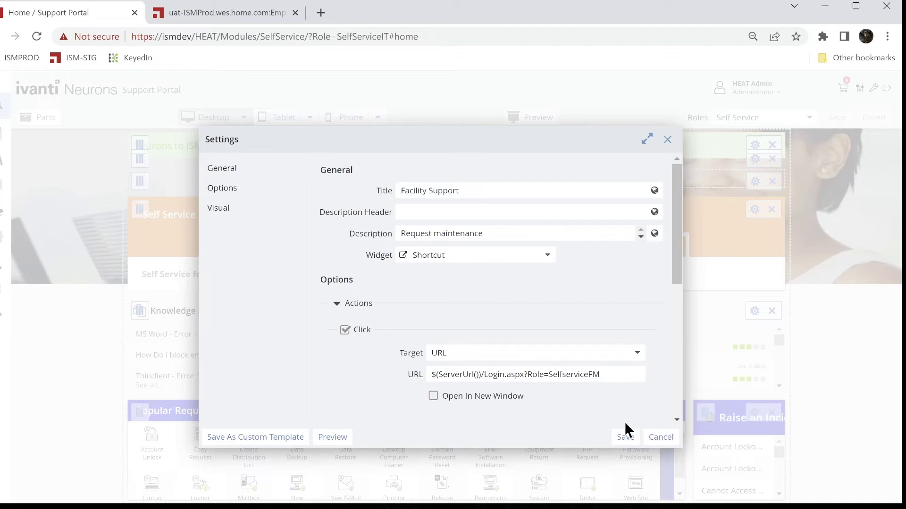
left_click(656, 437)
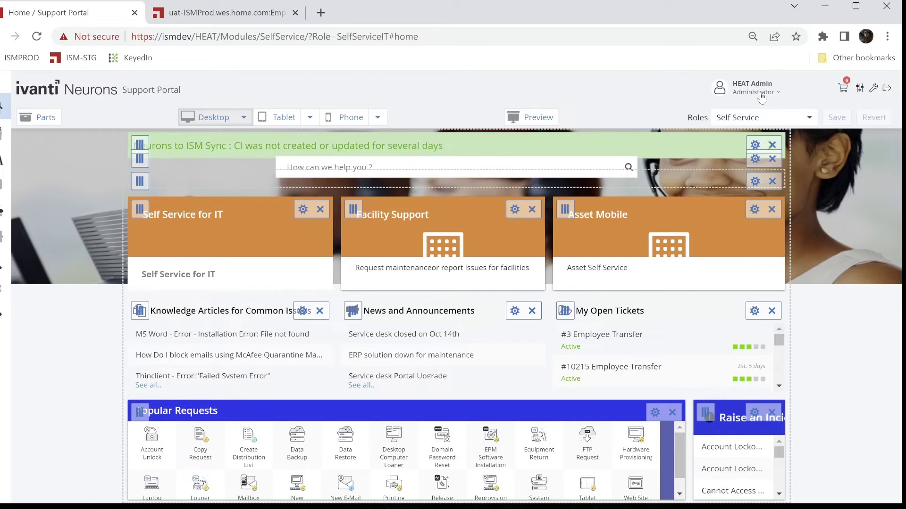
left_click(240, 16)
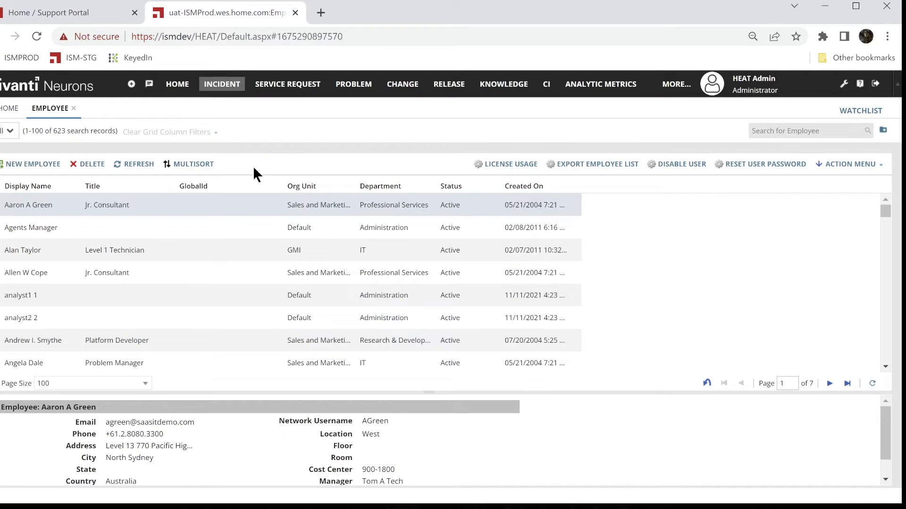
Open Roles and Permissions in the configuration console and scroll to the SelfService, SelfserviceFM and SelfServiceIT roles.
left_click(843, 83)
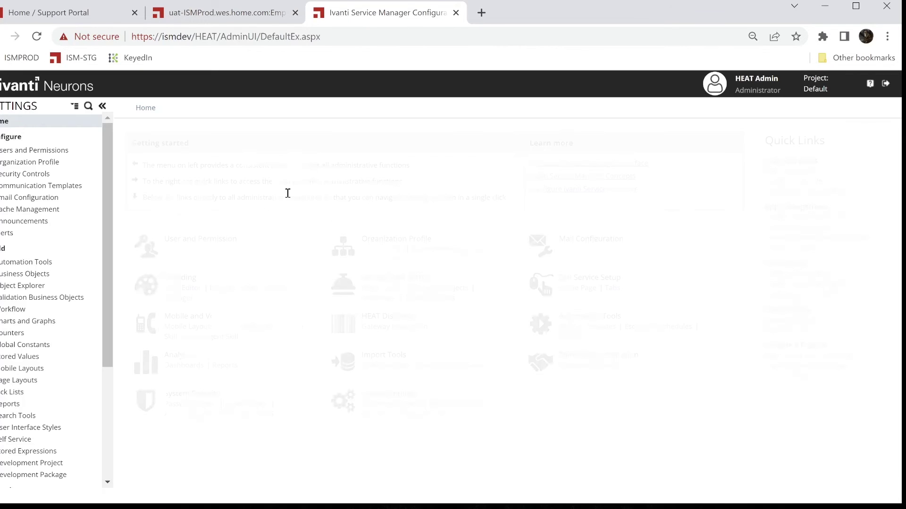
left_click(41, 152)
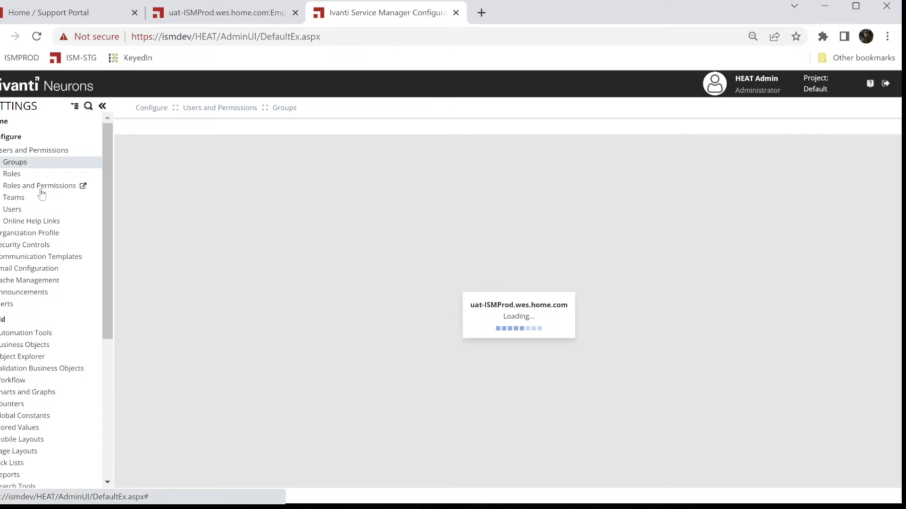
left_click(41, 185)
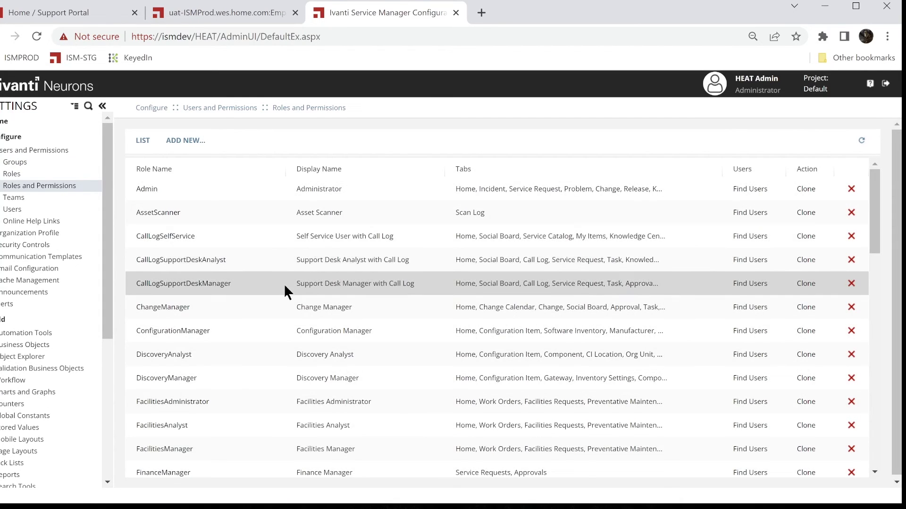
scroll(283, 287, "down", 7)
scroll(283, 291, "down", 3)
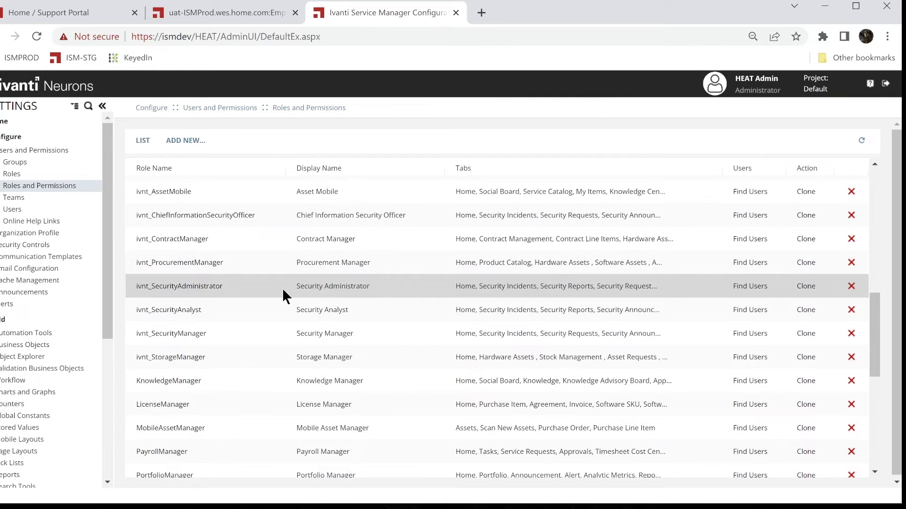
scroll(282, 288, "down", 6)
scroll(283, 291, "down", 1)
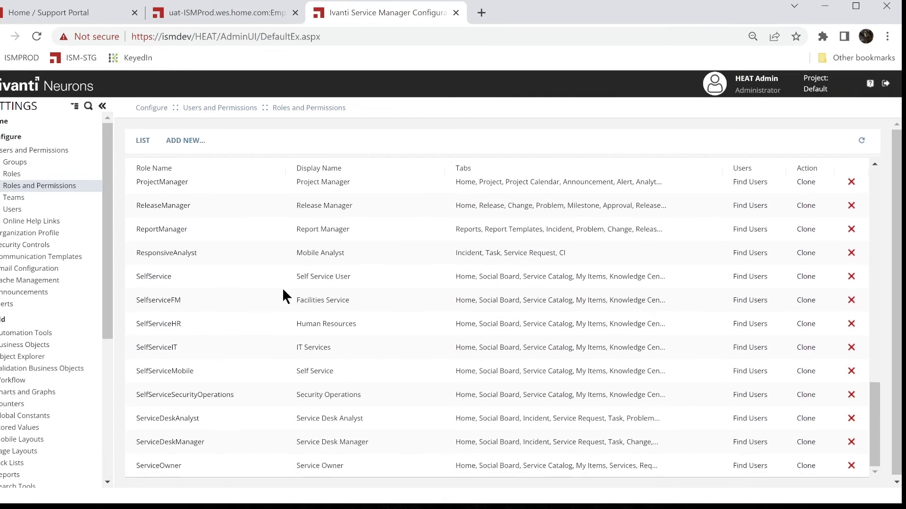
Confirm SelfserviceFM uses Self Service Extended Role, then return to the Support Portal tab.
left_click(172, 298)
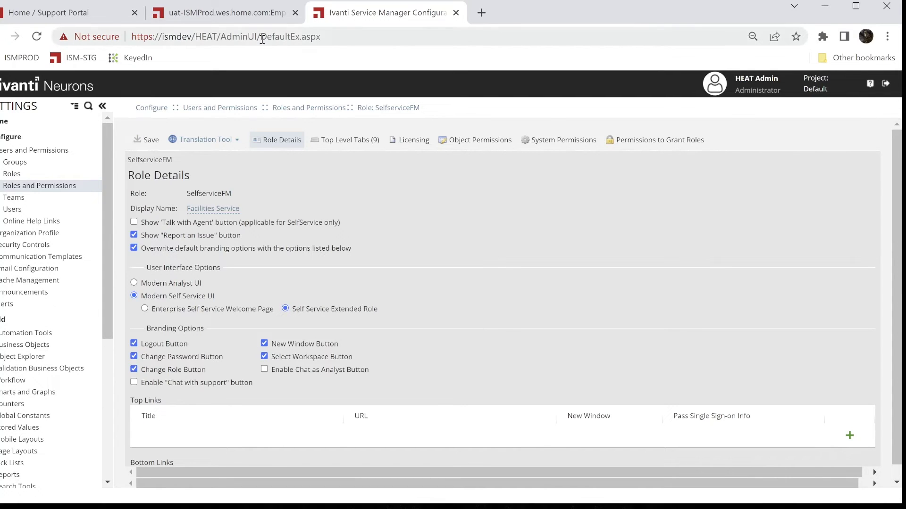
left_click(219, 10)
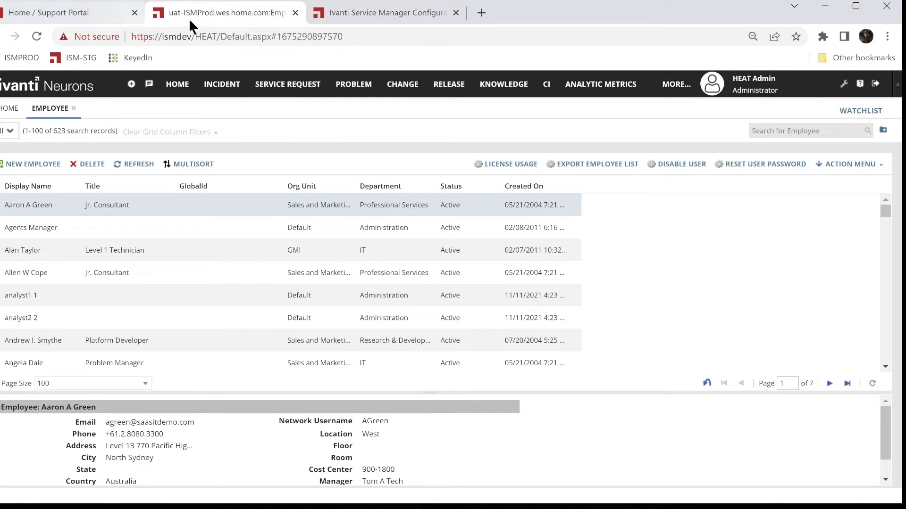
left_click(68, 14)
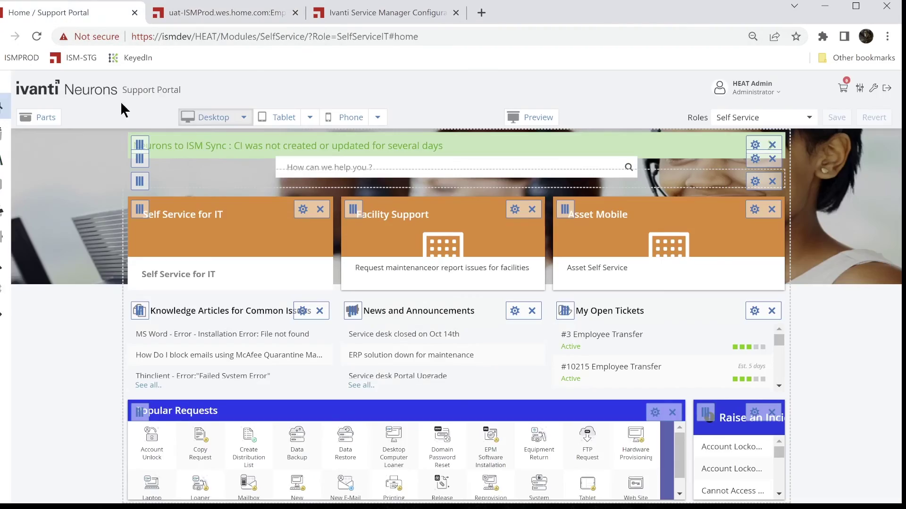